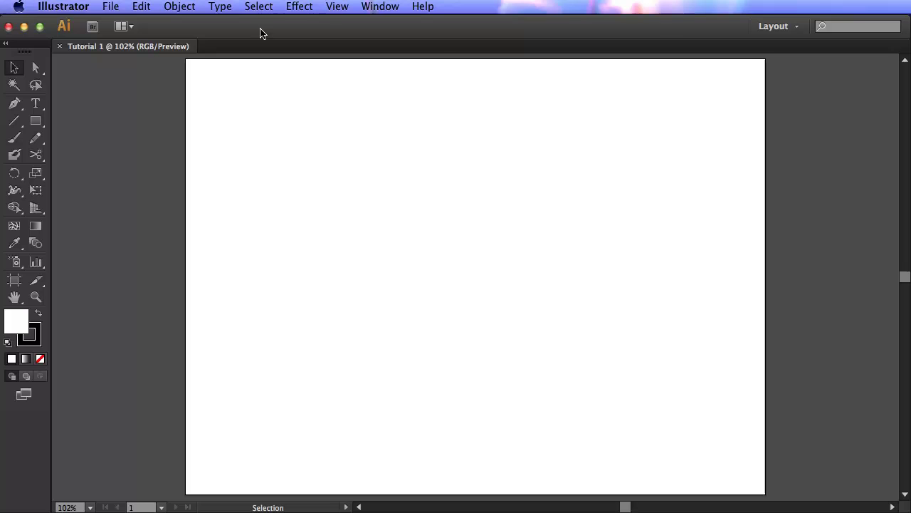
- Hide the Tools panel and restore it to the workspace
click(15, 67)
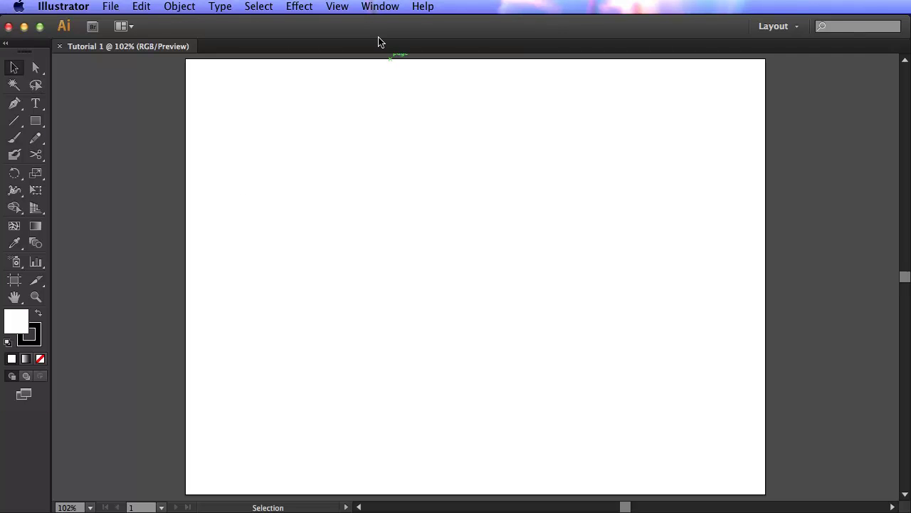
click(32, 61)
click(401, 10)
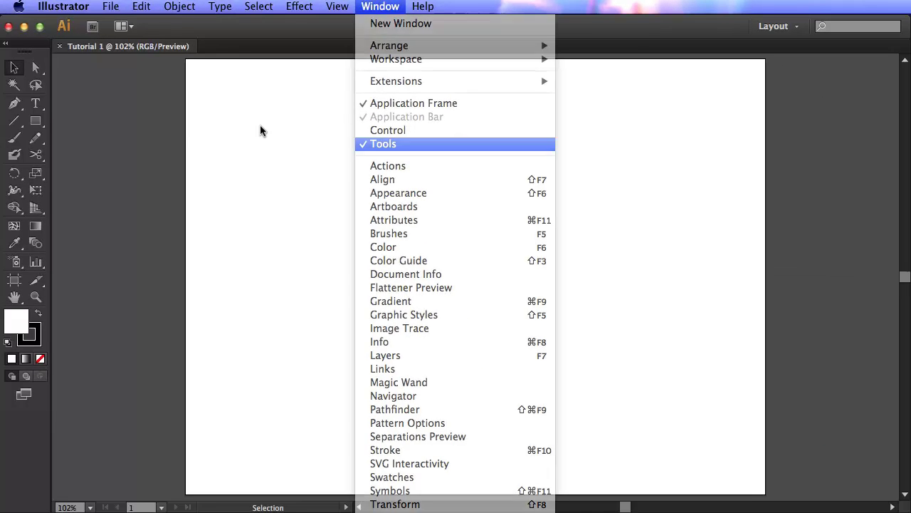
key(Return)
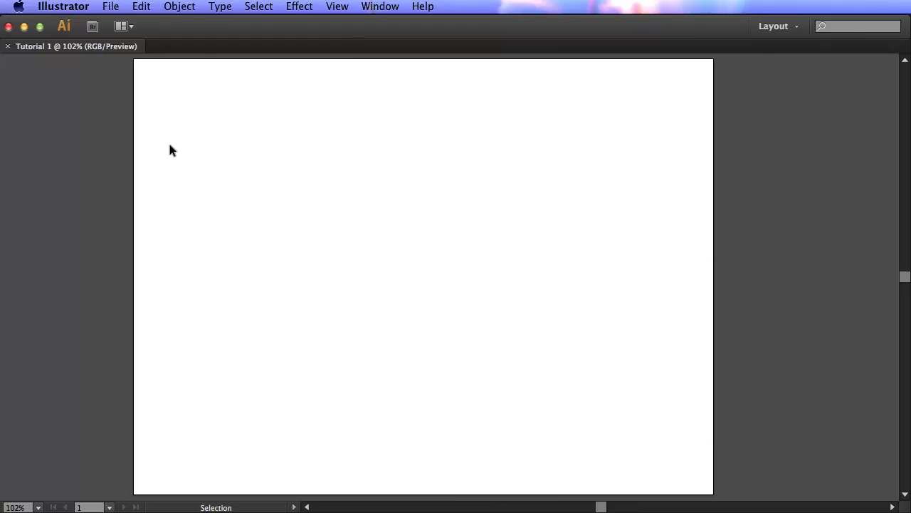
click(380, 6)
click(403, 146)
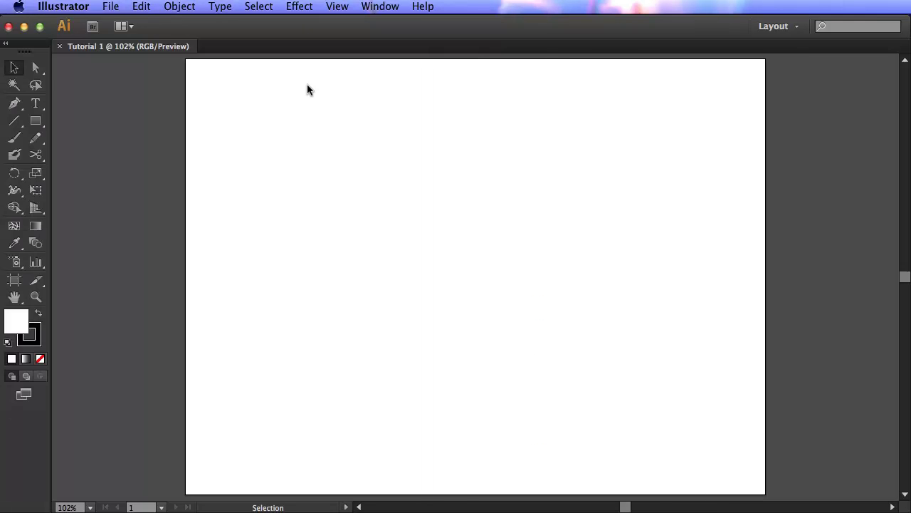
- Undock the Tools panel from the workspace edge and dock it back in place
drag(33, 44, 2, 54)
click(3, 54)
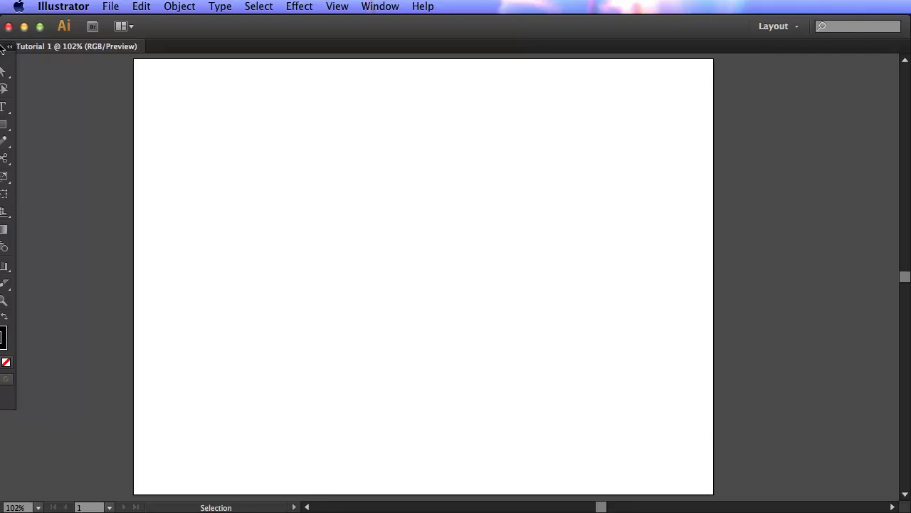
drag(3, 48, 37, 47)
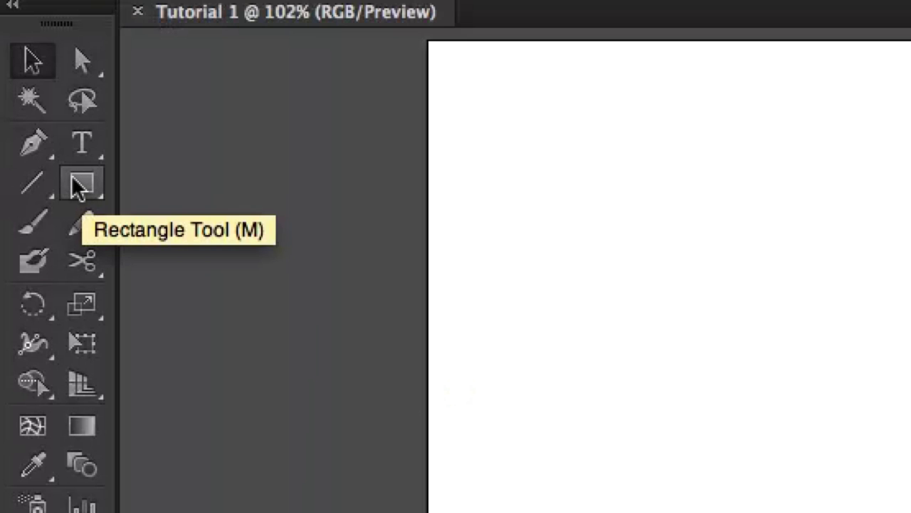
- Draw a small square with the Rectangle tool near the artboard's upper-left corner
click(79, 184)
click(78, 184)
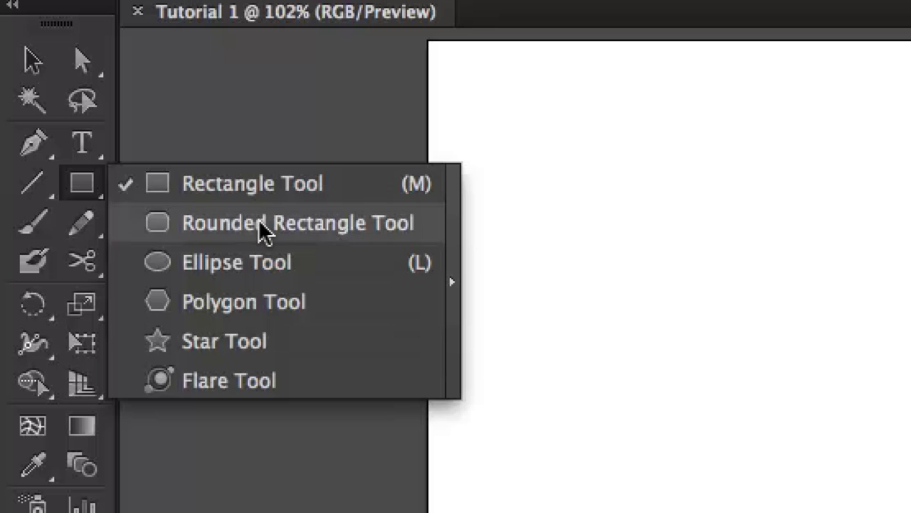
click(279, 188)
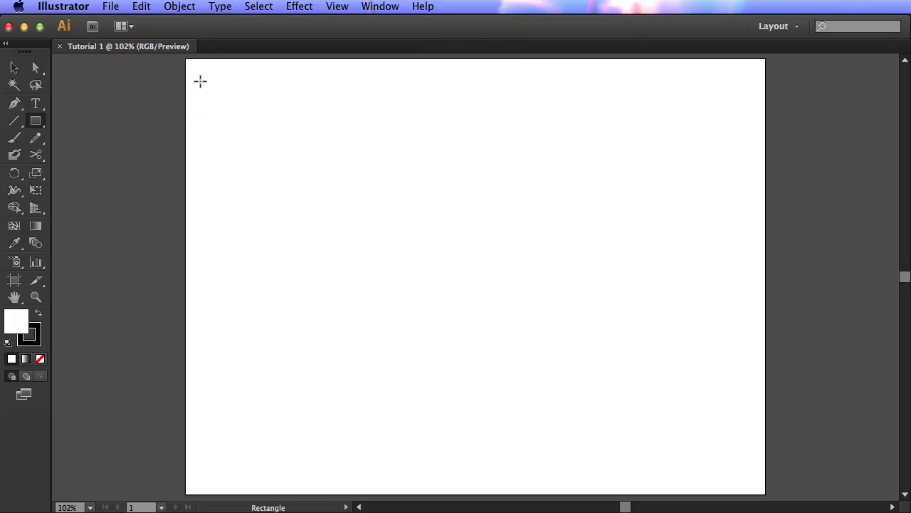
mouse_move(210, 86)
mouse_down()
mouse_move(361, 232)
mouse_move(217, 237)
mouse_move(274, 214)
mouse_move(482, 170)
mouse_move(259, 119)
mouse_move(242, 240)
mouse_move(193, 245)
mouse_move(500, 220)
mouse_move(500, 238)
mouse_move(487, 221)
mouse_move(378, 178)
mouse_up()
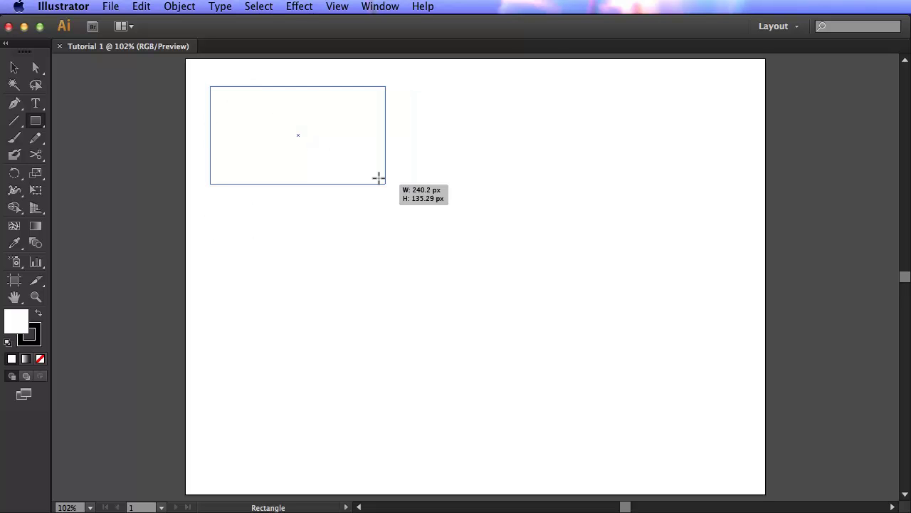
key(shift)
mouse_move(378, 178)
mouse_down()
mouse_move(354, 148)
mouse_move(244, 75)
mouse_move(329, 170)
mouse_move(235, 118)
mouse_move(342, 194)
mouse_move(285, 131)
mouse_move(240, 100)
mouse_move(387, 189)
mouse_move(250, 114)
mouse_move(263, 120)
mouse_move(266, 105)
mouse_move(228, 104)
mouse_move(277, 120)
mouse_move(322, 158)
mouse_move(330, 179)
mouse_move(244, 113)
mouse_move(394, 64)
mouse_move(423, 153)
mouse_move(307, 97)
mouse_move(250, 89)
mouse_move(264, 106)
mouse_up()
- Draw a large perfect circle with the Ellipse tool to the right of the square
drag(35, 121, 148, 152)
mouse_move(321, 95)
mouse_down()
mouse_move(348, 147)
mouse_move(539, 266)
mouse_move(639, 79)
mouse_move(386, 126)
mouse_move(411, 272)
mouse_move(451, 252)
mouse_move(358, 178)
mouse_move(420, 248)
mouse_move(559, 303)
mouse_move(454, 266)
mouse_up()
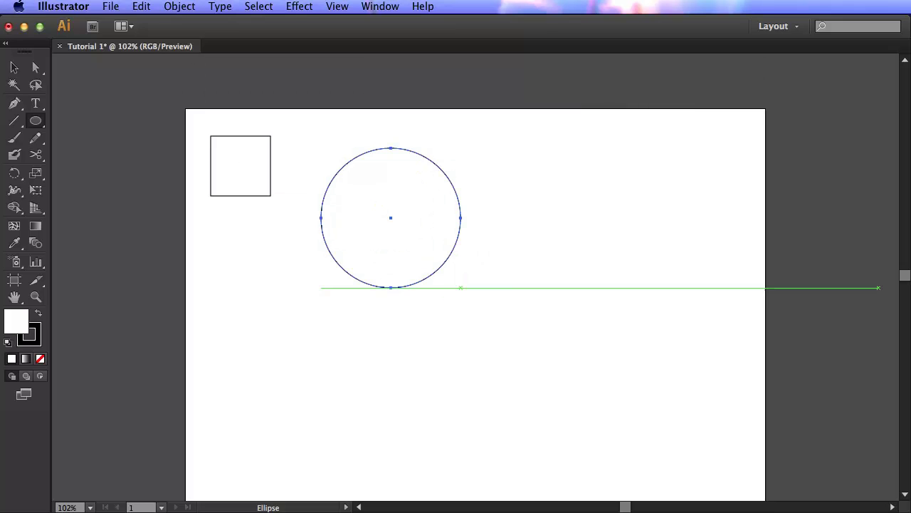
drag(905, 274, 904, 277)
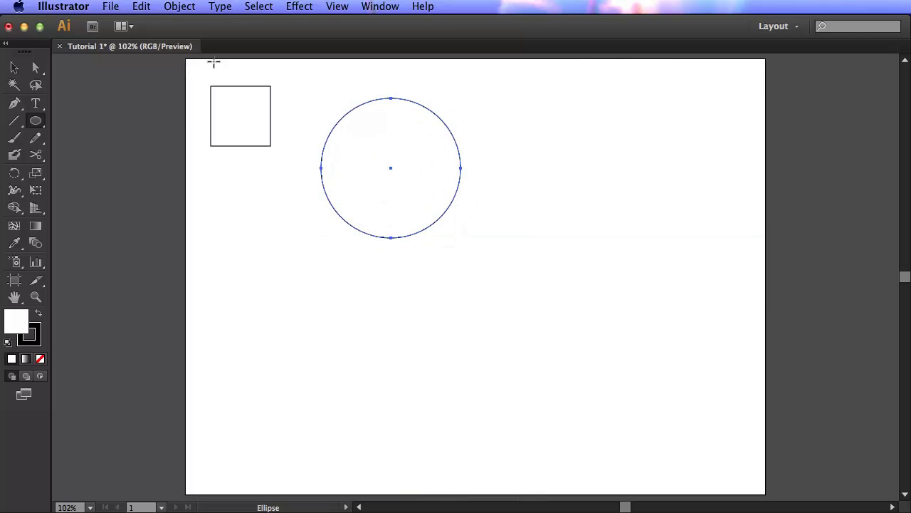
- Draw a set of flat, tall and round ellipses of different sizes to the right of the large circle
drag(484, 120, 694, 106)
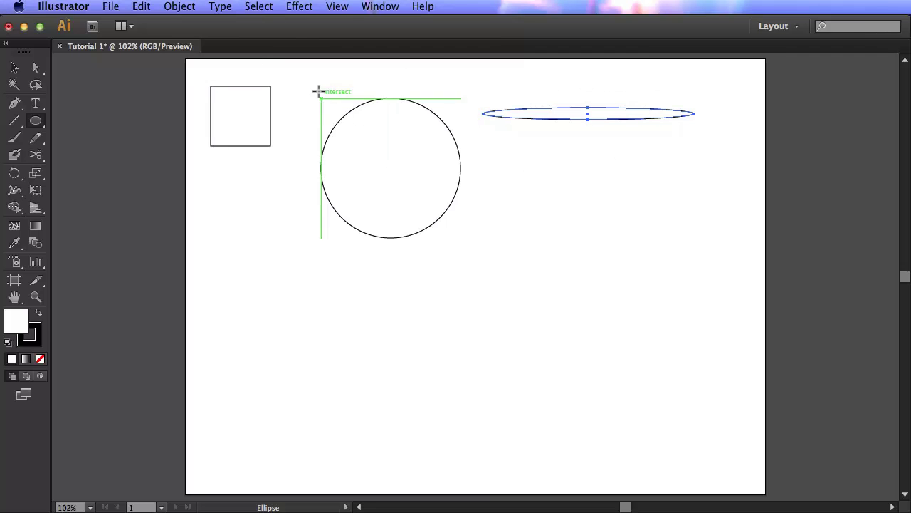
drag(506, 182, 467, 271)
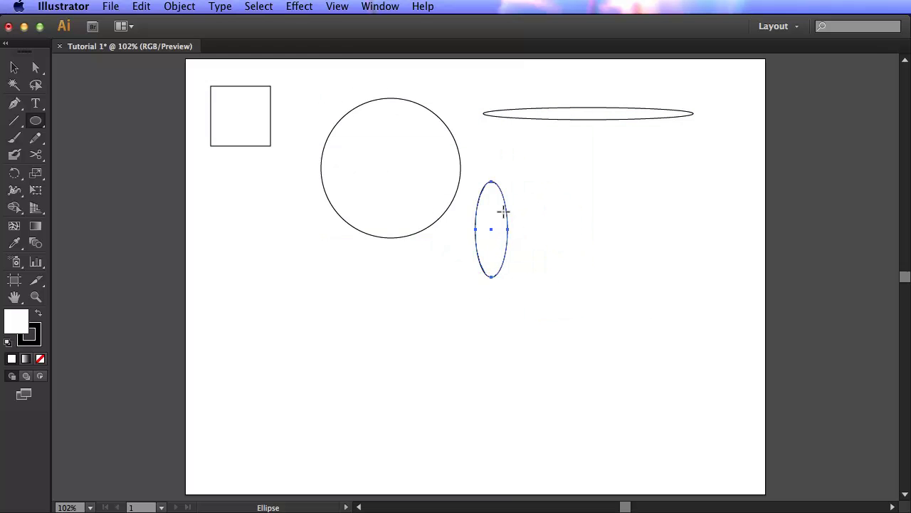
drag(530, 155, 573, 225)
drag(617, 148, 663, 142)
drag(668, 179, 727, 271)
drag(564, 225, 591, 289)
drag(627, 161, 662, 197)
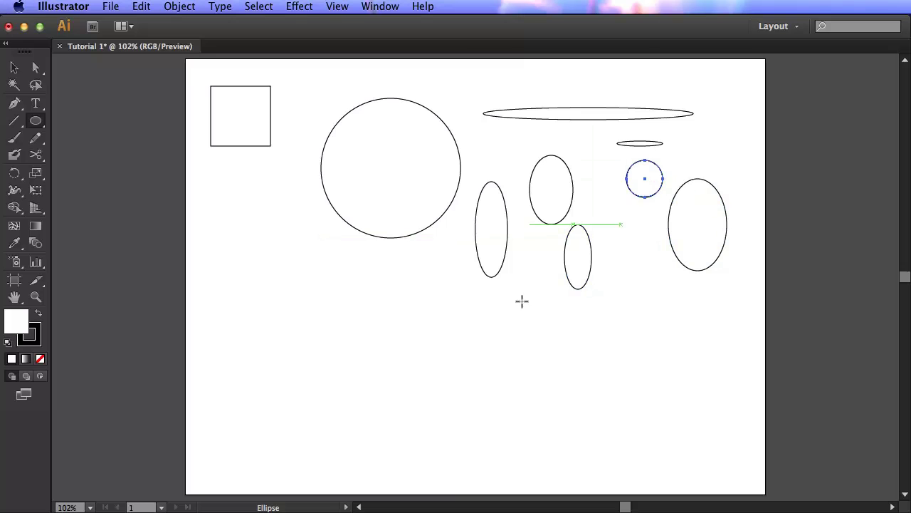
drag(612, 277, 669, 334)
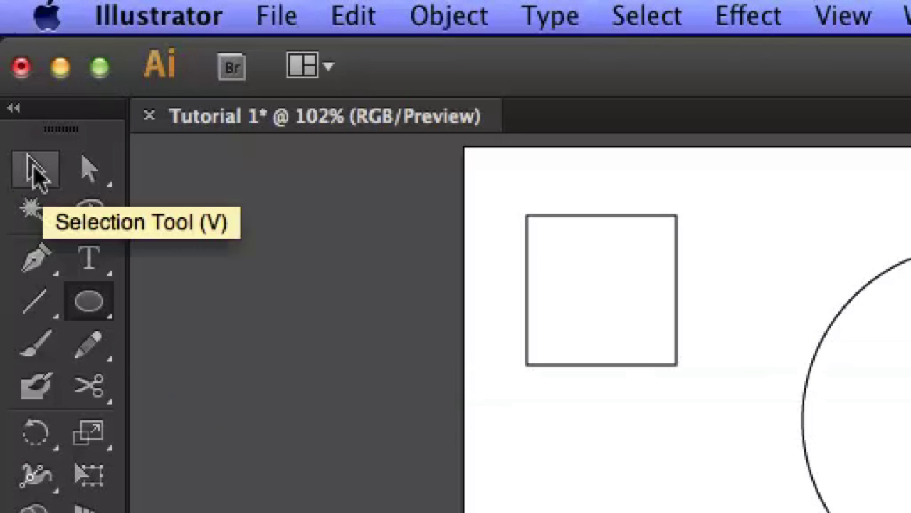
- Draw a wide ellipse below the large circle and a tall rectangle below the square
click(36, 169)
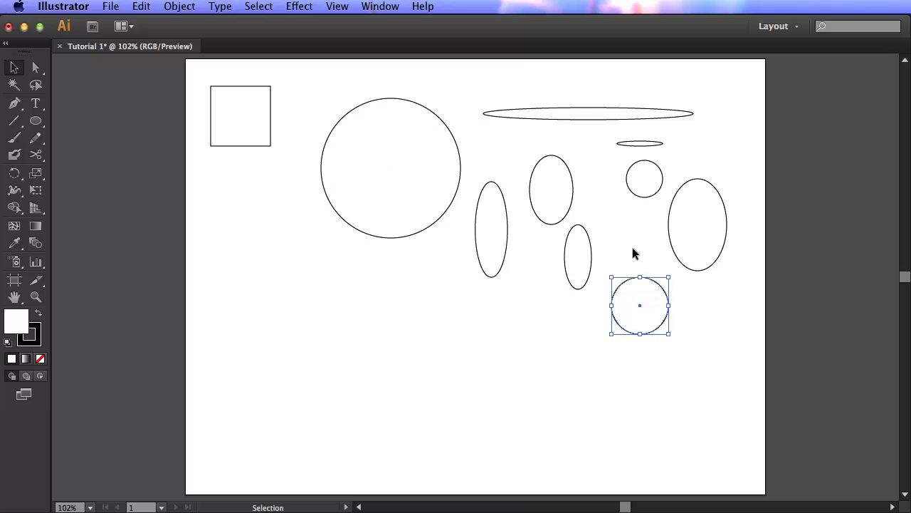
click(30, 124)
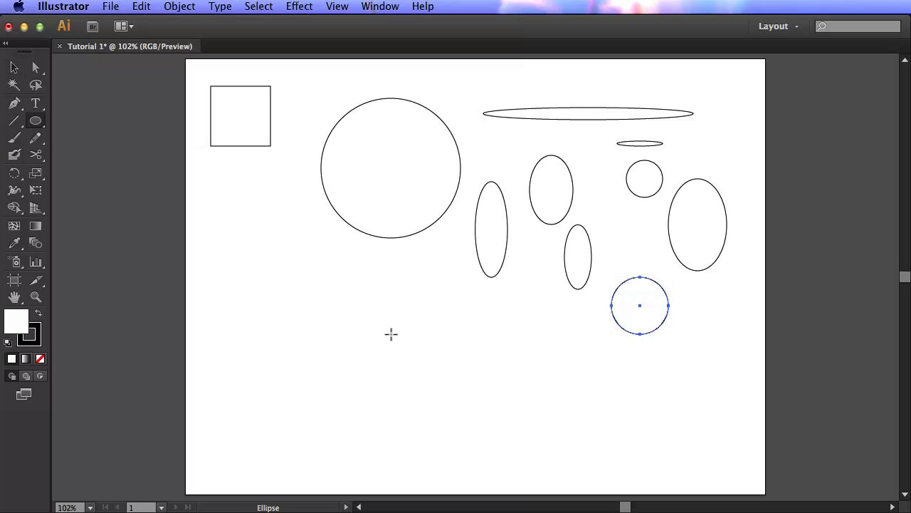
mouse_move(353, 271)
mouse_down()
mouse_move(484, 378)
mouse_move(507, 339)
mouse_up()
mouse_move(36, 121)
mouse_down()
mouse_move(81, 138)
mouse_move(107, 120)
mouse_up()
mouse_move(232, 223)
mouse_down()
mouse_move(334, 345)
mouse_move(287, 372)
mouse_up()
- Select all the ellipses and small circles together, leaving out the large circle and both rectangular shapes
key(v)
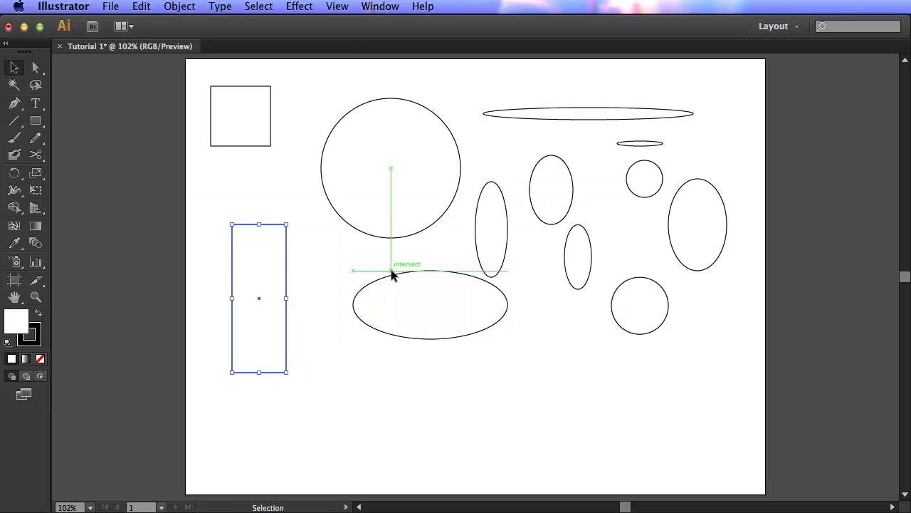
click(457, 329)
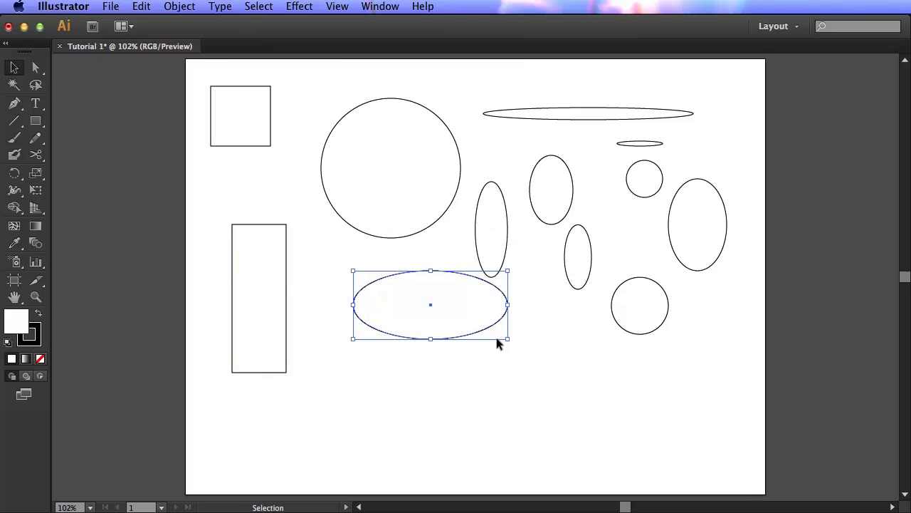
drag(435, 250, 507, 304)
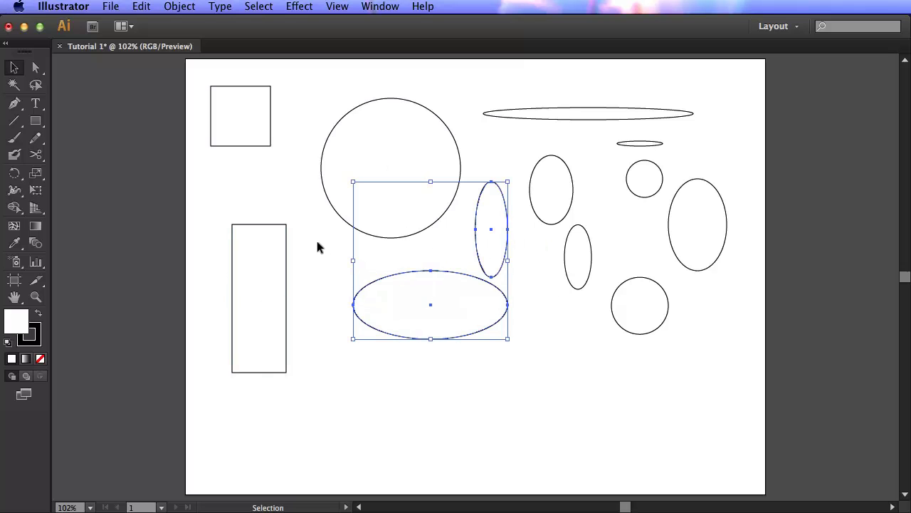
drag(320, 244, 760, 409)
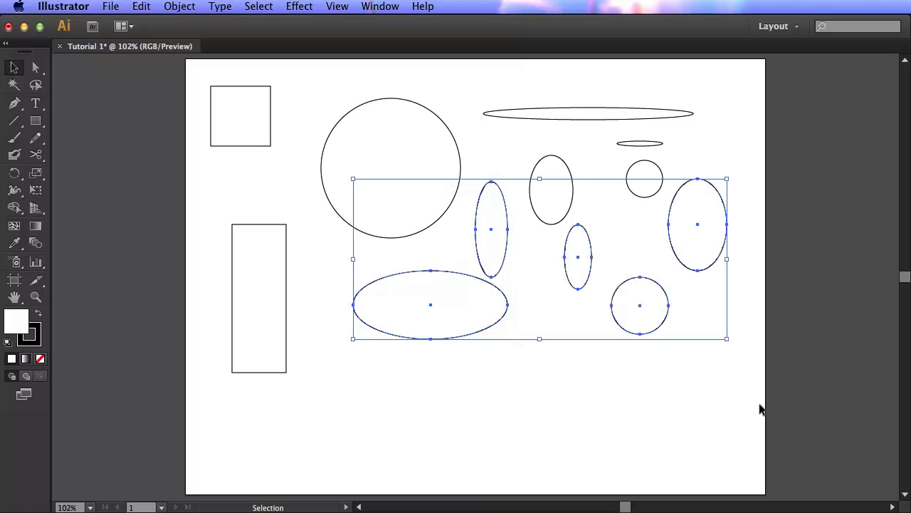
shift+click(563, 164)
shift+click(662, 176)
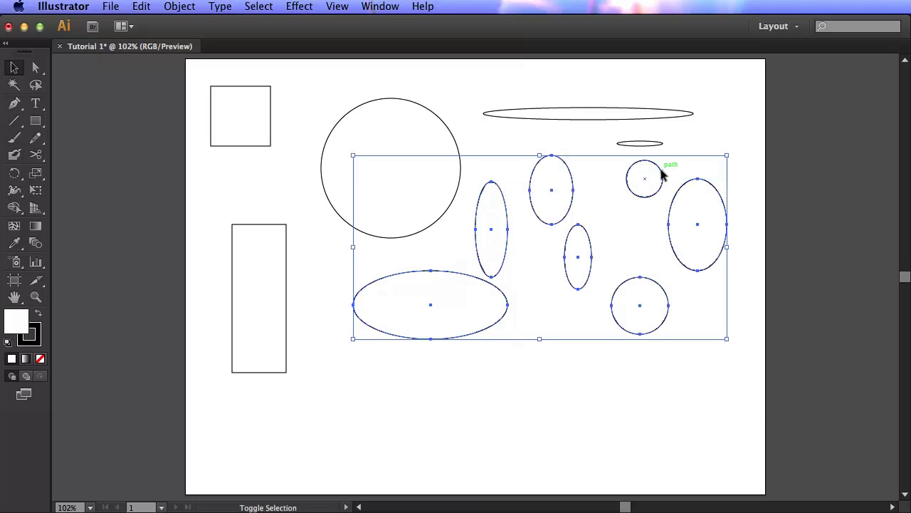
shift+click(639, 144)
shift+click(621, 110)
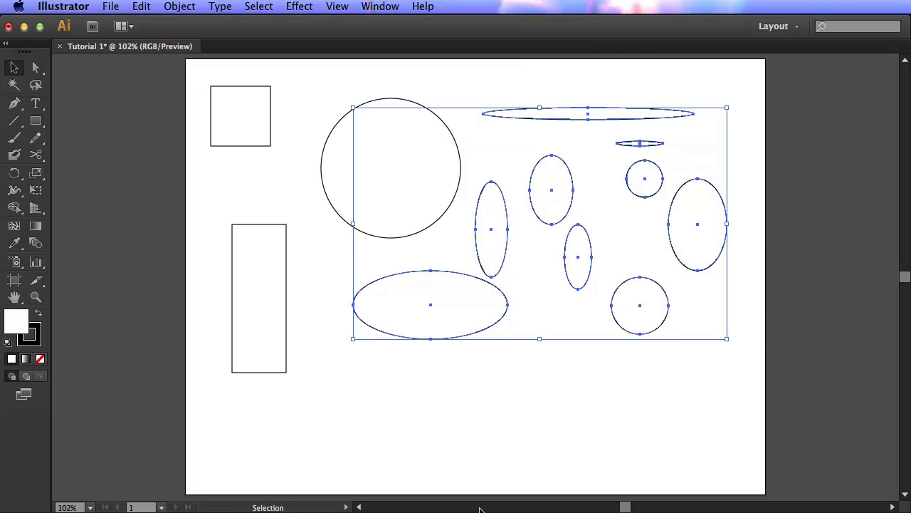
- Remove the wide ellipse, the small narrow ellipse and the smallest circle from the selection
shift+click(500, 317)
shift+click(588, 240)
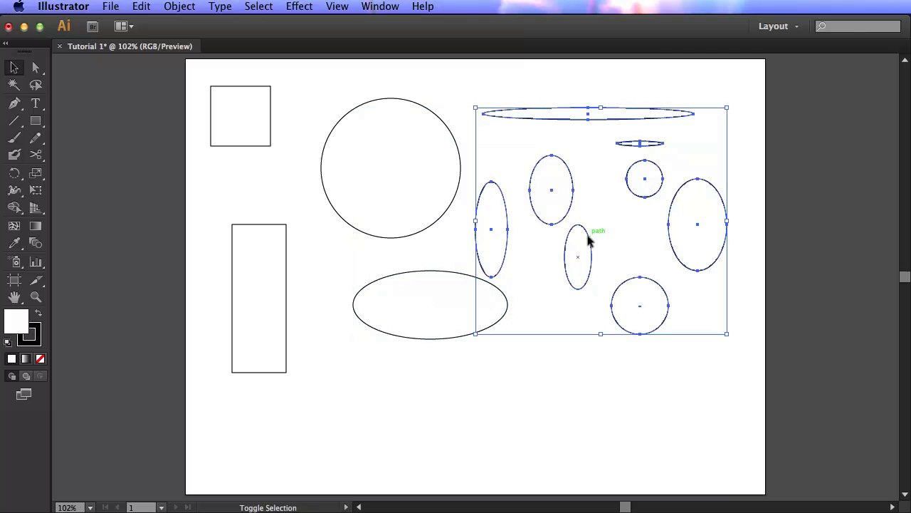
shift+click(641, 171)
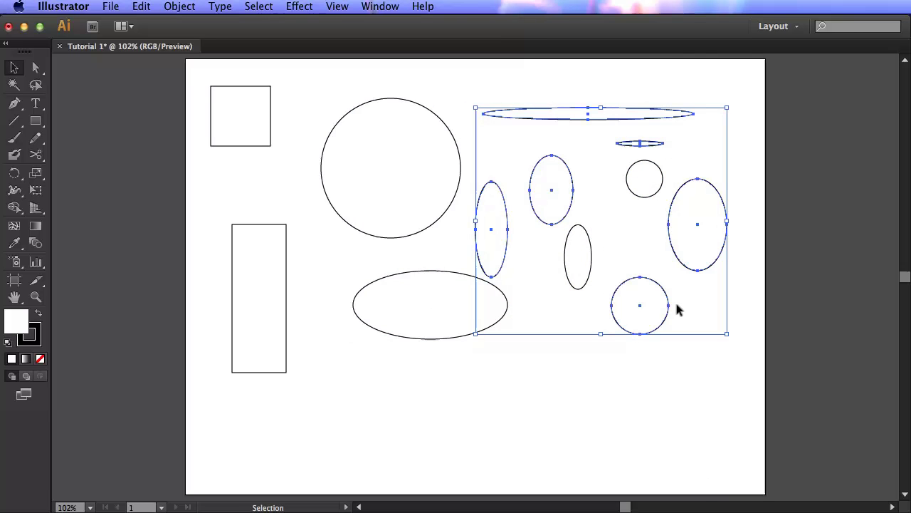
- Move the selected ellipses slightly up and to the right, and shrink them slightly as a group
drag(664, 335, 690, 331)
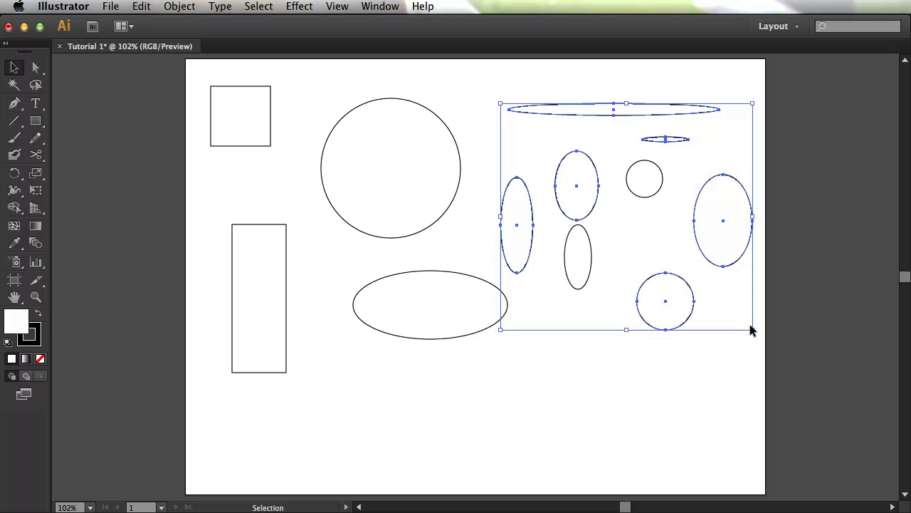
mouse_move(750, 327)
mouse_down()
mouse_move(667, 246)
mouse_move(519, 211)
mouse_move(679, 418)
mouse_move(705, 230)
mouse_move(752, 246)
mouse_move(745, 334)
mouse_move(752, 319)
mouse_move(757, 356)
mouse_move(783, 331)
mouse_move(478, 189)
mouse_move(764, 342)
mouse_move(757, 320)
mouse_up()
click(681, 380)
- Select the tall rectangle, wide ellipse and large circle together, and drop the circle from the selection
click(324, 165)
click(277, 270)
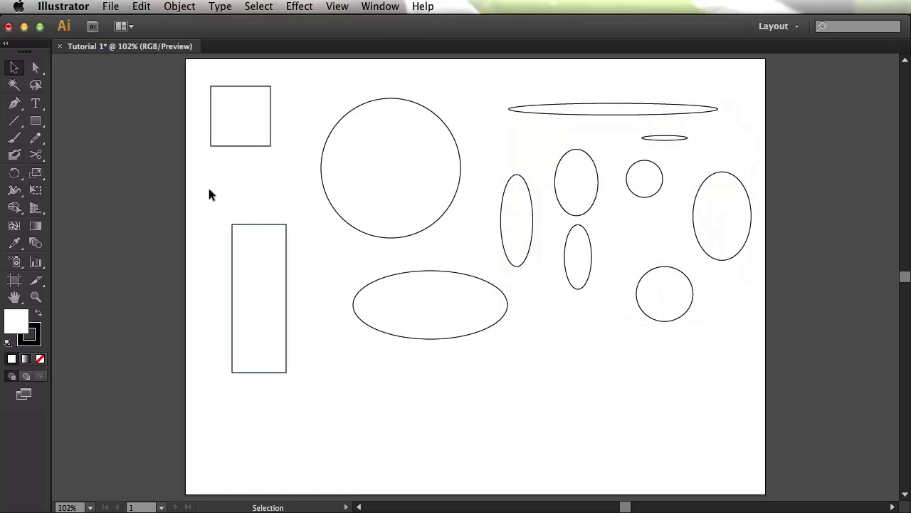
drag(269, 243, 291, 227)
drag(198, 217, 482, 381)
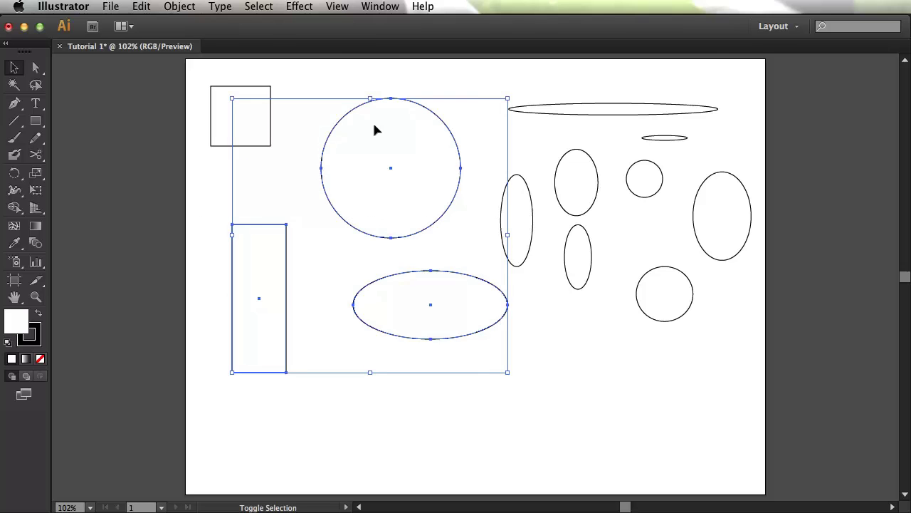
shift+click(452, 130)
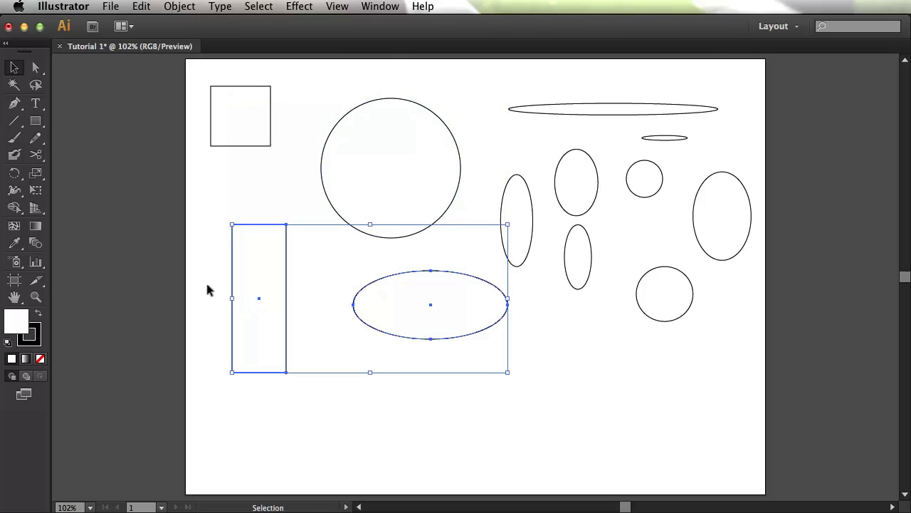
click(562, 391)
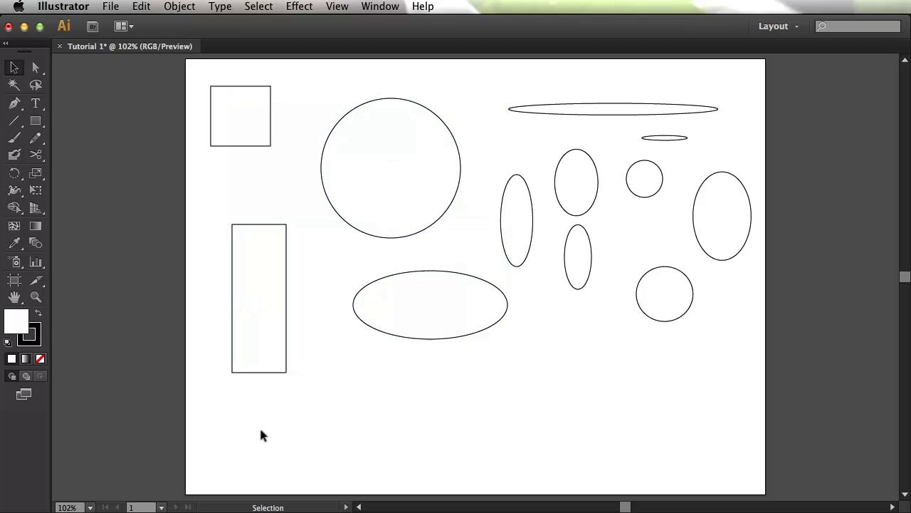
- Rotate the wide ellipse below the large circle to an upright orientation and enlarge it proportionally
click(508, 310)
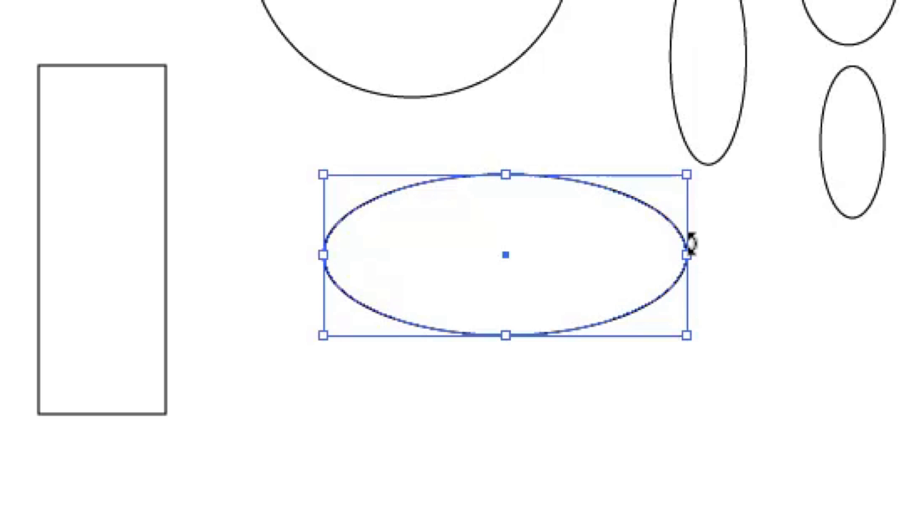
drag(691, 243, 527, 331)
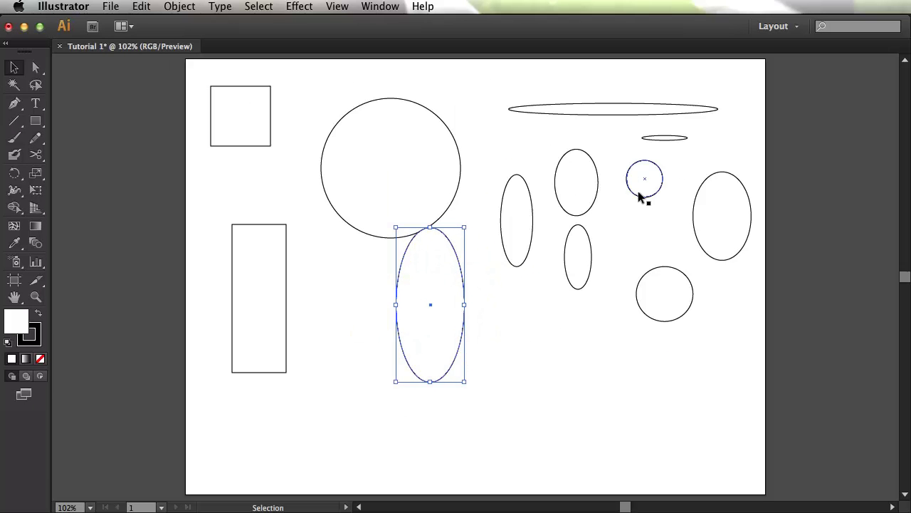
click(465, 381)
drag(461, 377, 482, 285)
drag(906, 284, 906, 277)
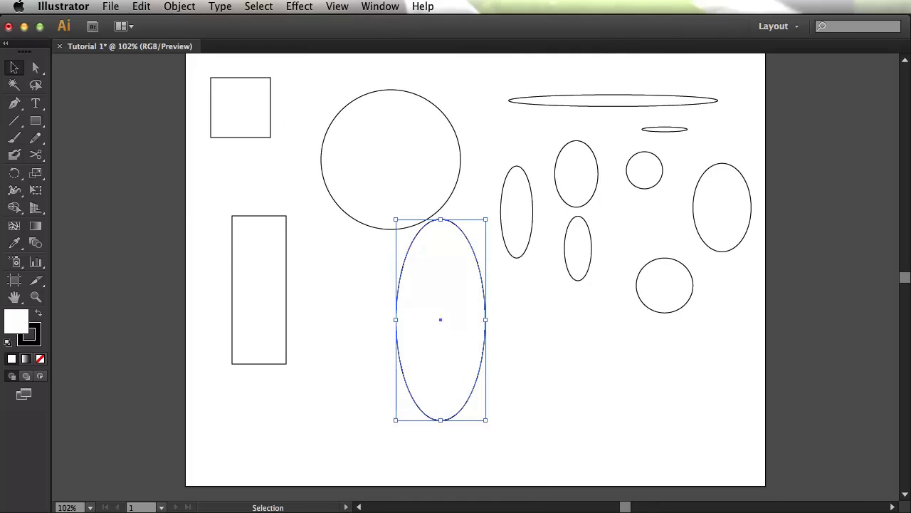
scroll(904, 60, up, 2)
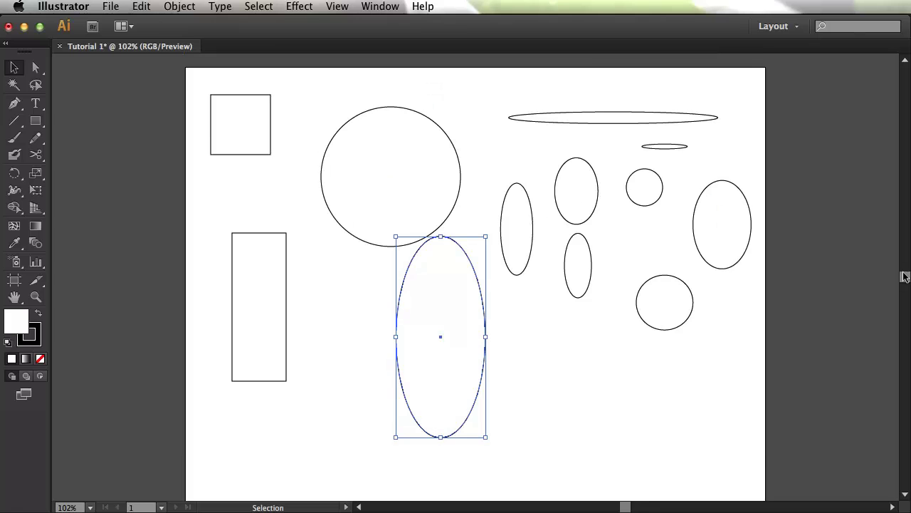
scroll(905, 277, down, 1)
scroll(906, 277, up, 2)
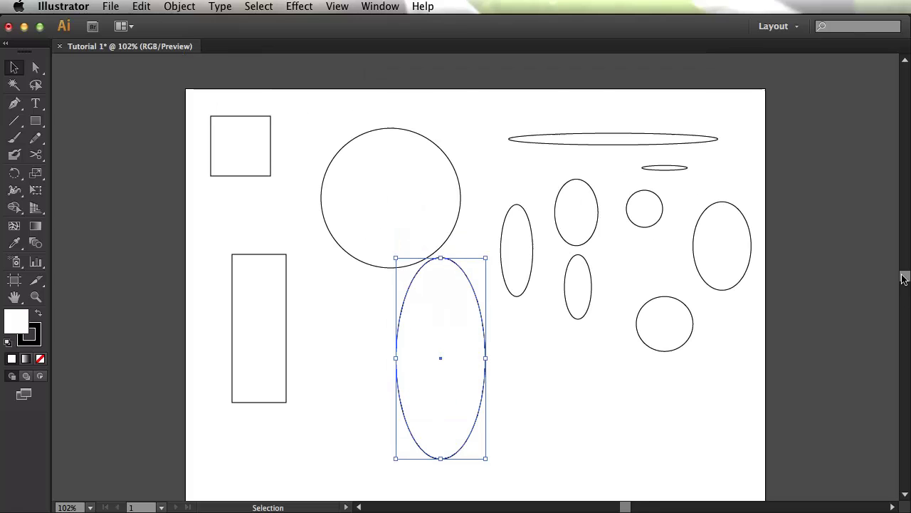
- Draw a small flat-bottomed octagon with the Polygon tool between the large upright ellipse and the circle near the artboard's right side
click(904, 494)
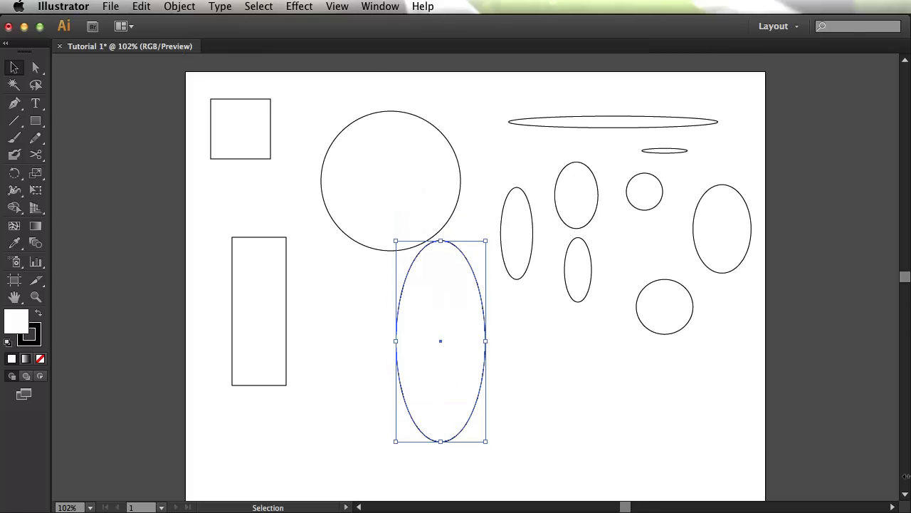
click(906, 496)
drag(35, 120, 90, 171)
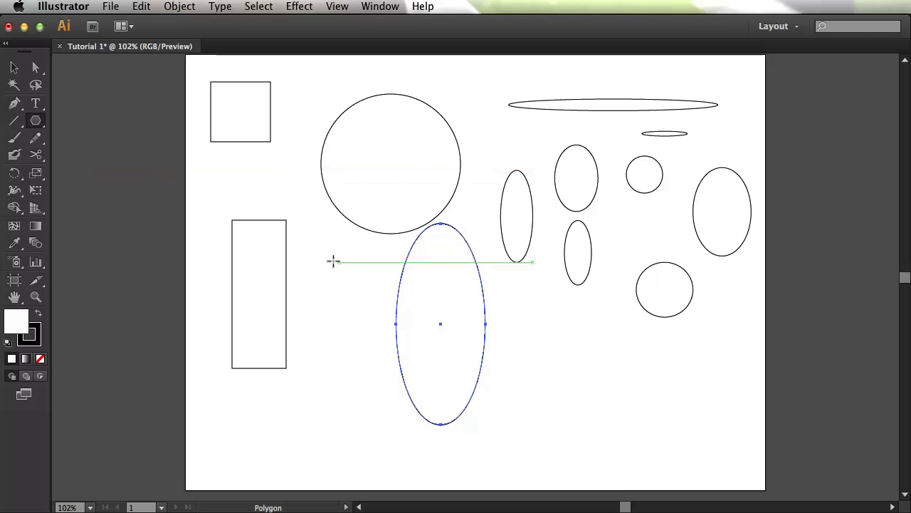
drag(531, 306, 559, 299)
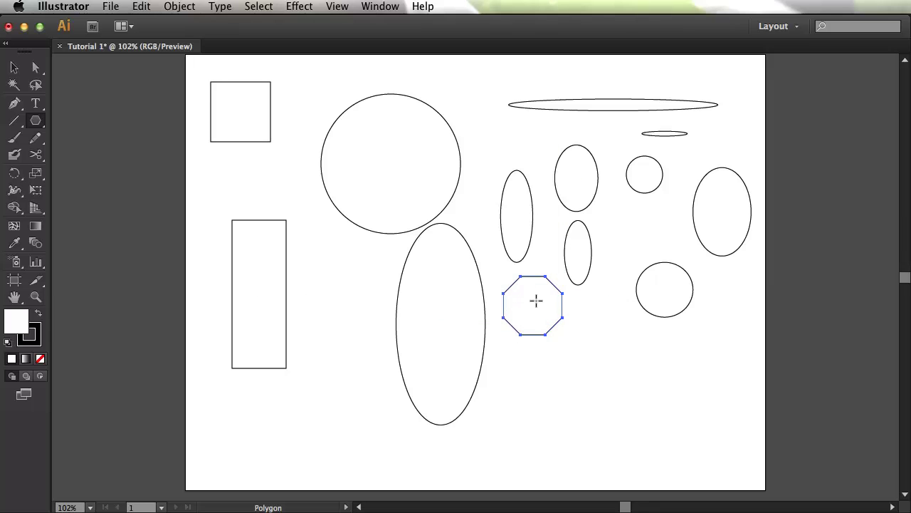
- Enlarge the octagon proportionally to nearly twice its size, keeping its upper-left corner in place
key(v)
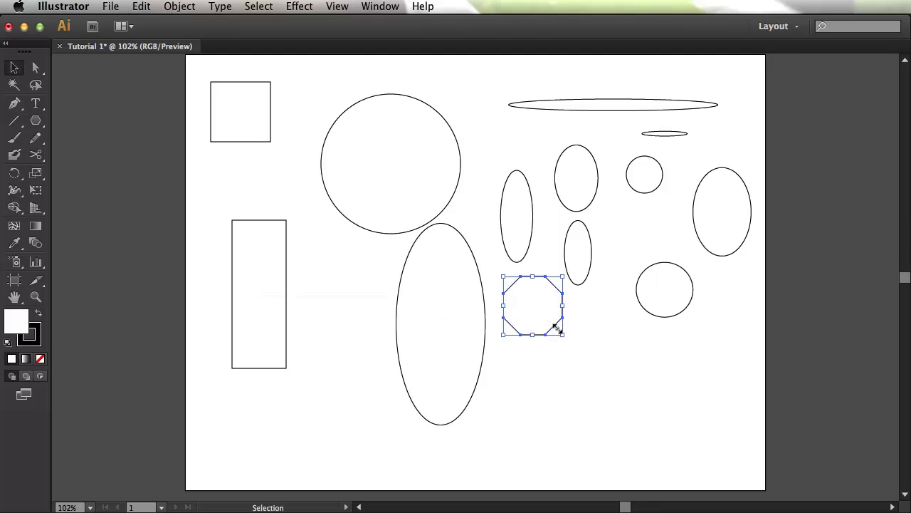
drag(559, 330, 611, 311)
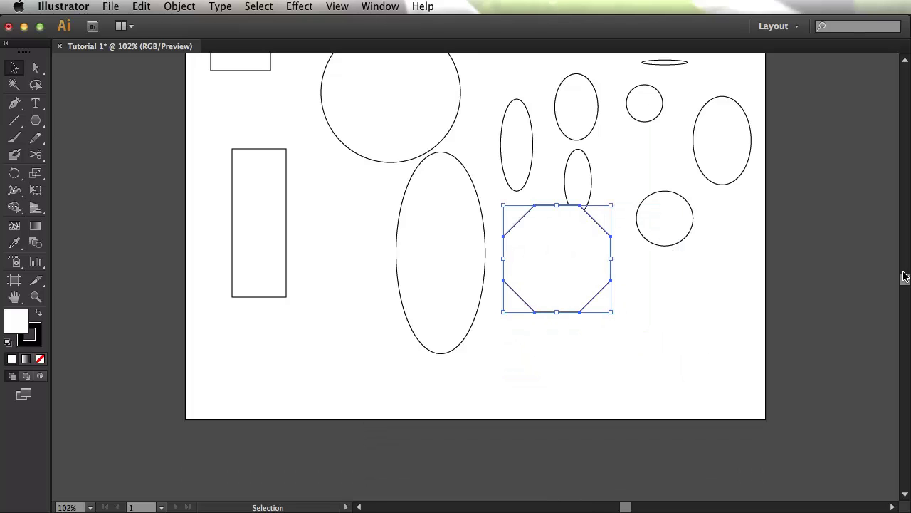
scroll(905, 278, up, 3)
scroll(905, 278, down, 1)
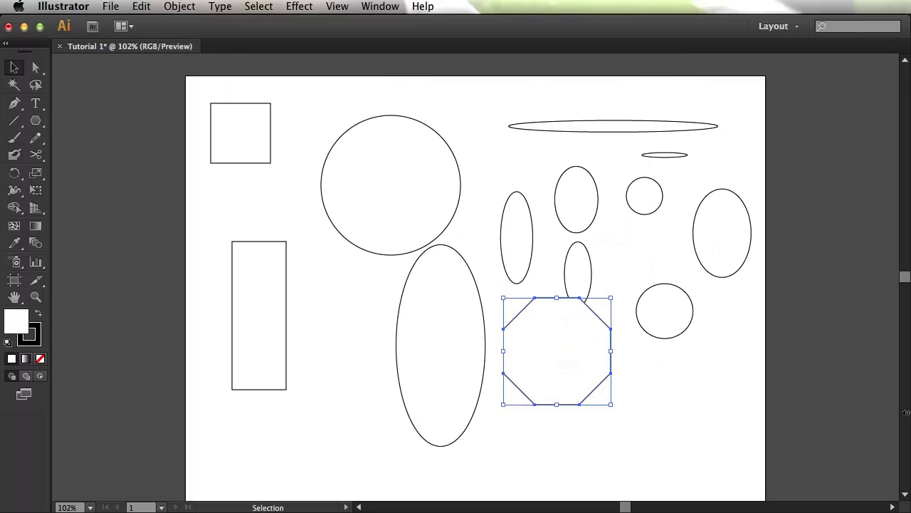
click(906, 497)
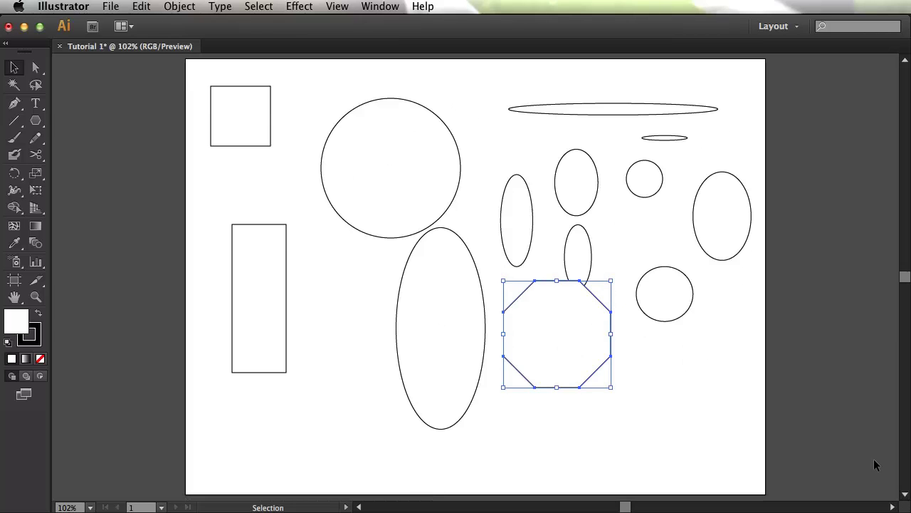
- Create a polygon with 3 sides and a 43.6279 px radius beneath the circle to the right of the octagon
click(36, 121)
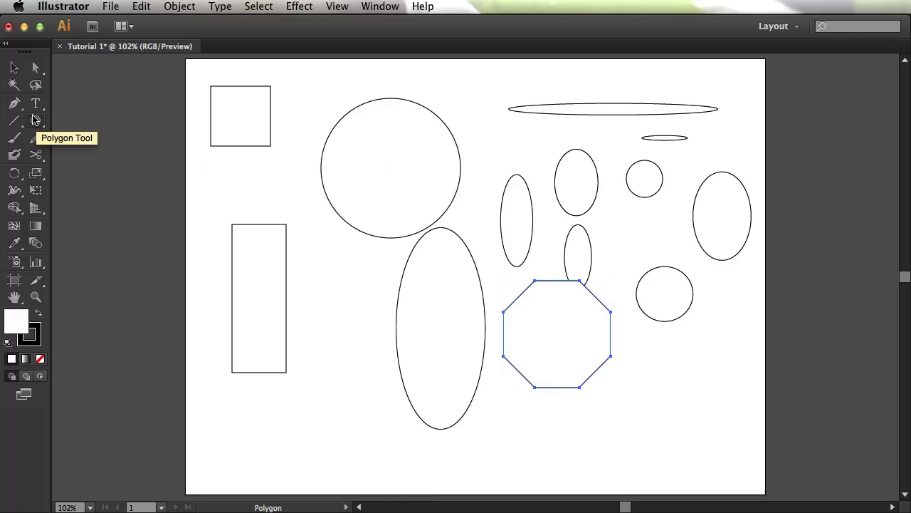
click(674, 356)
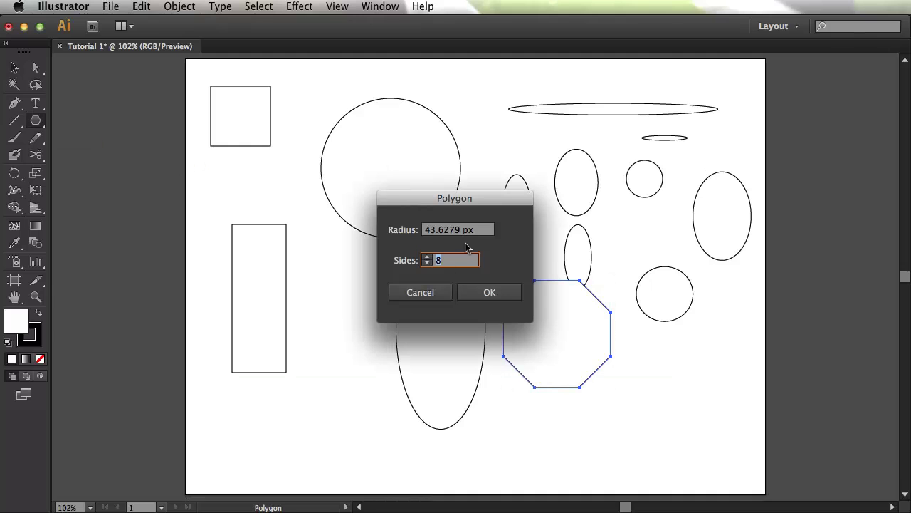
text(11)
click(426, 262)
click(427, 262)
click(427, 263)
click(493, 292)
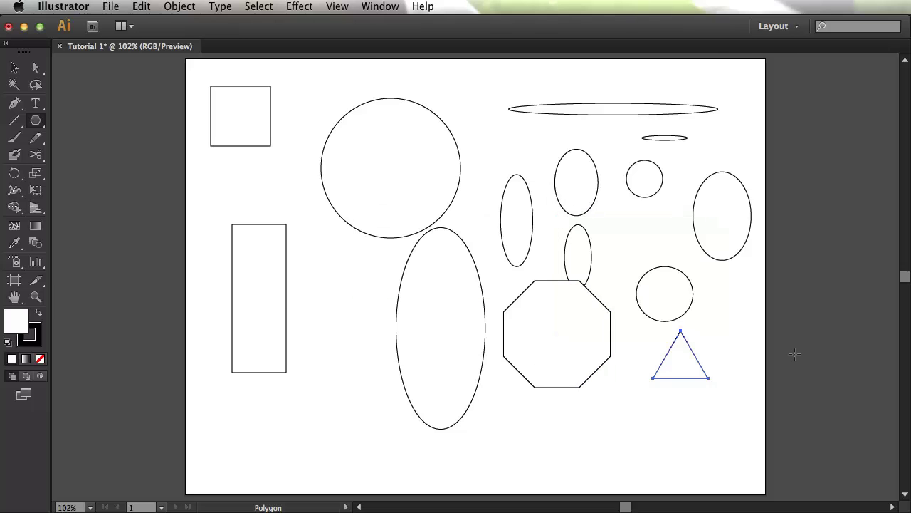
key(v)
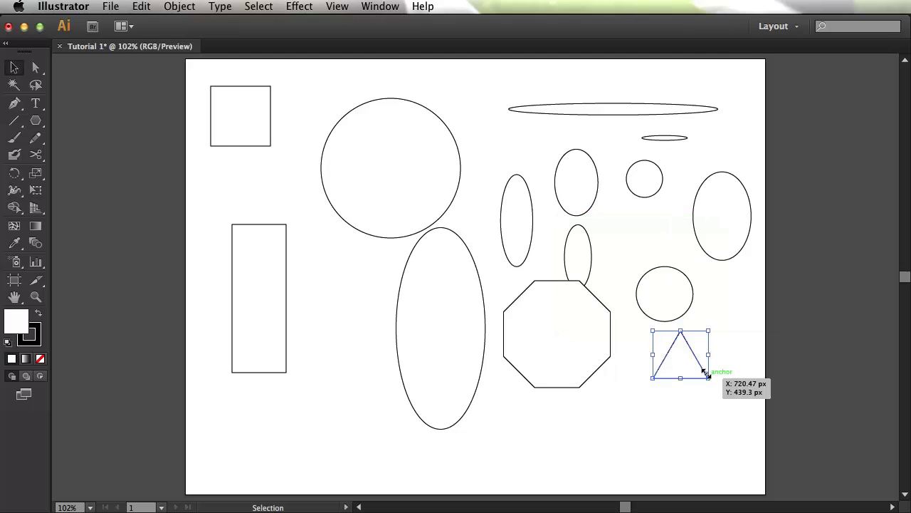
- Draw three tilted triangles of different sizes: one below the octagon, a large one overlapping it, and one beside the large circle
click(38, 125)
drag(529, 406, 569, 441)
drag(621, 340, 680, 413)
drag(481, 116, 519, 148)
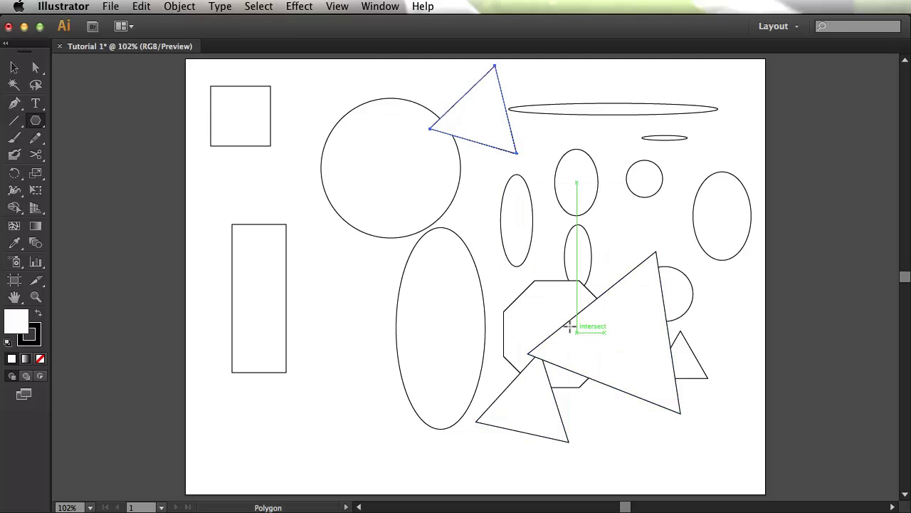
- Create a polygon with 6 sides and a 72.0504 px radius between the tall rectangle and the large upright ellipse
click(314, 271)
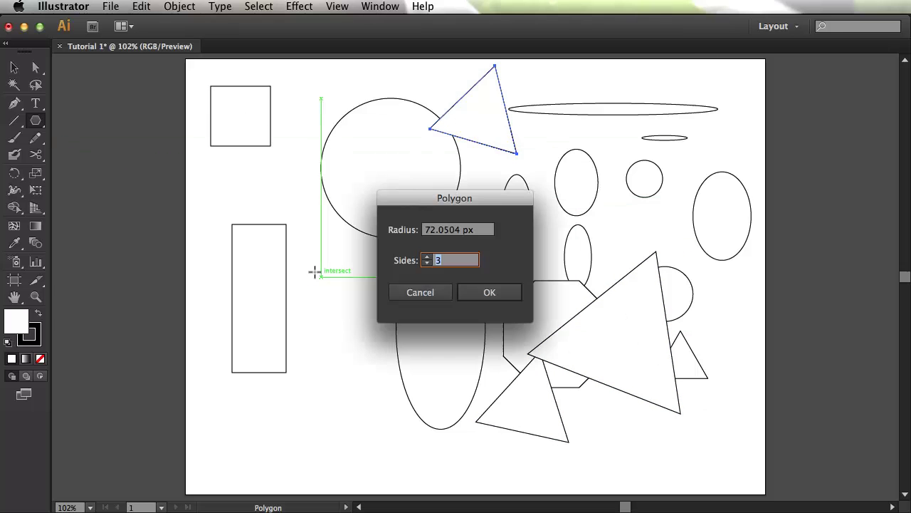
click(425, 257)
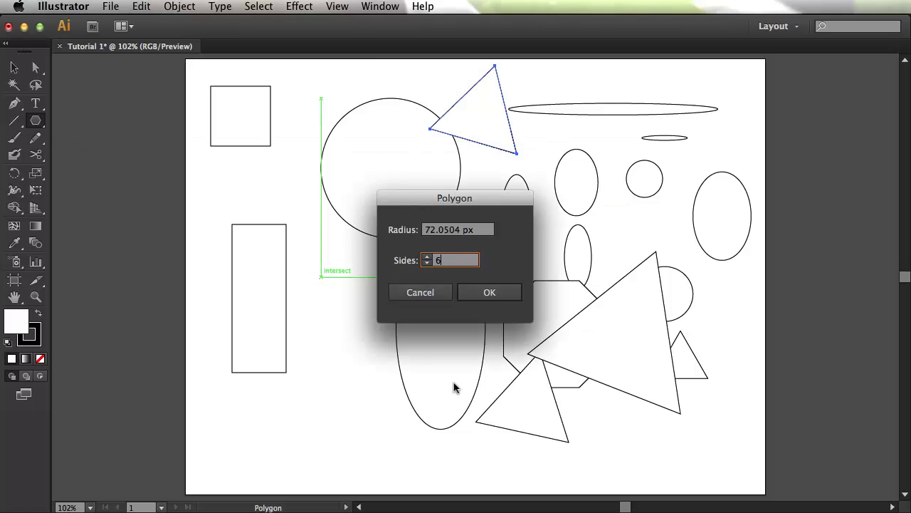
click(488, 292)
- Select all the shapes on the artboard and delete them
key(v)
drag(190, 80, 756, 407)
key(Delete)
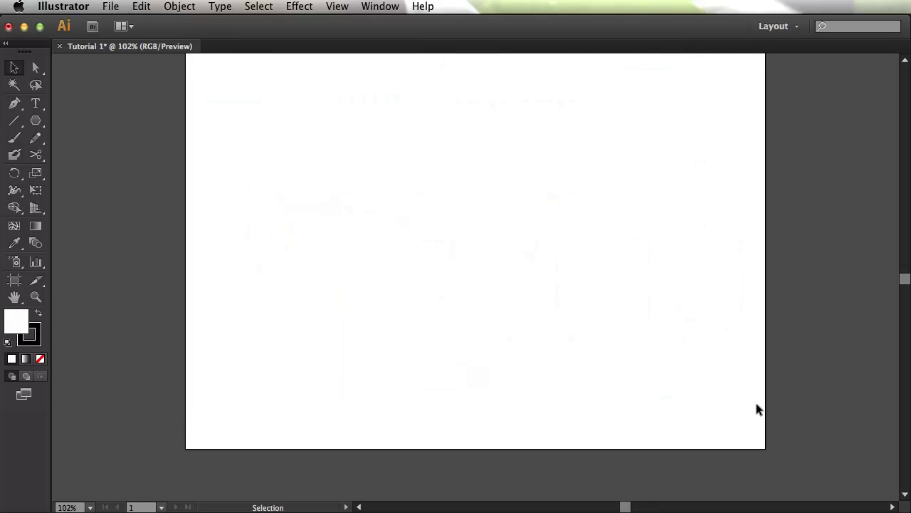
drag(904, 280, 904, 277)
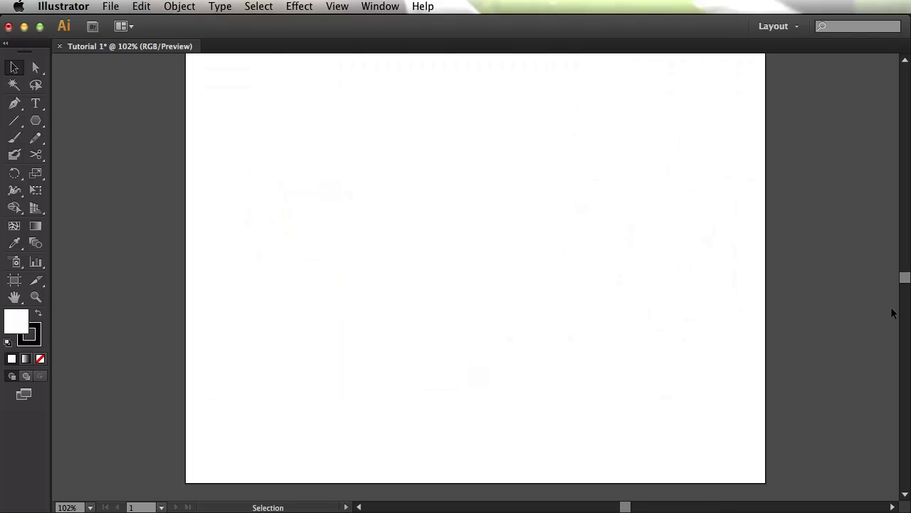
click(904, 57)
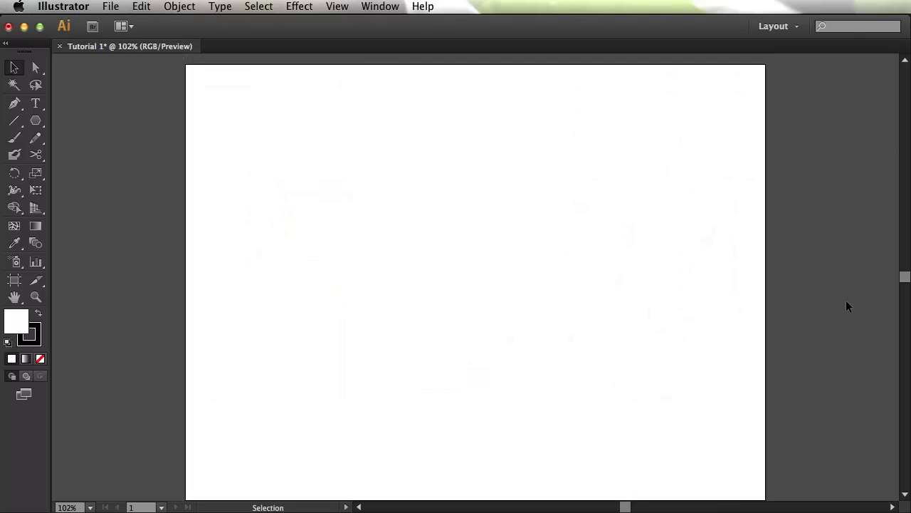
click(905, 494)
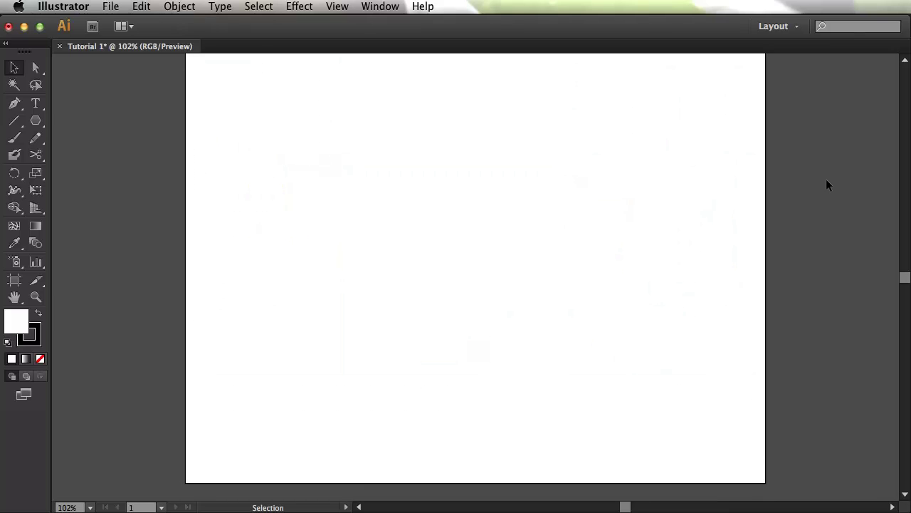
right_click(488, 248)
click(439, 216)
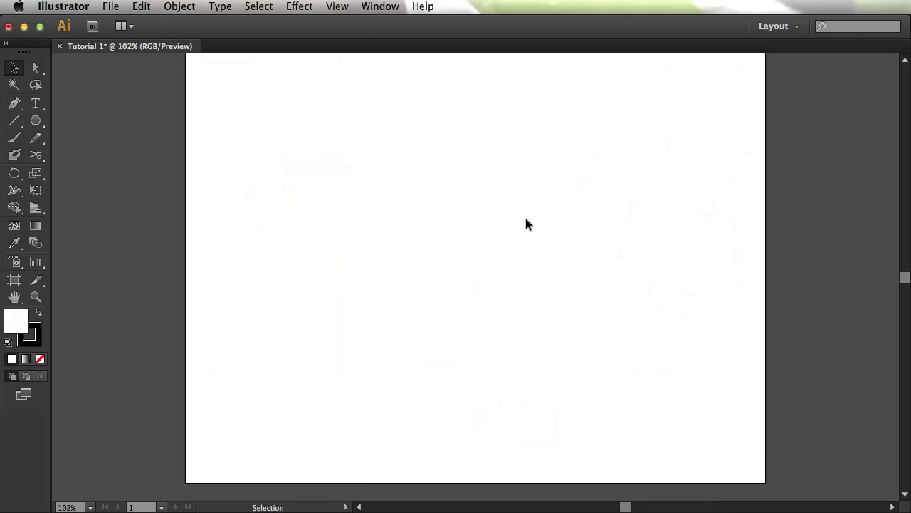